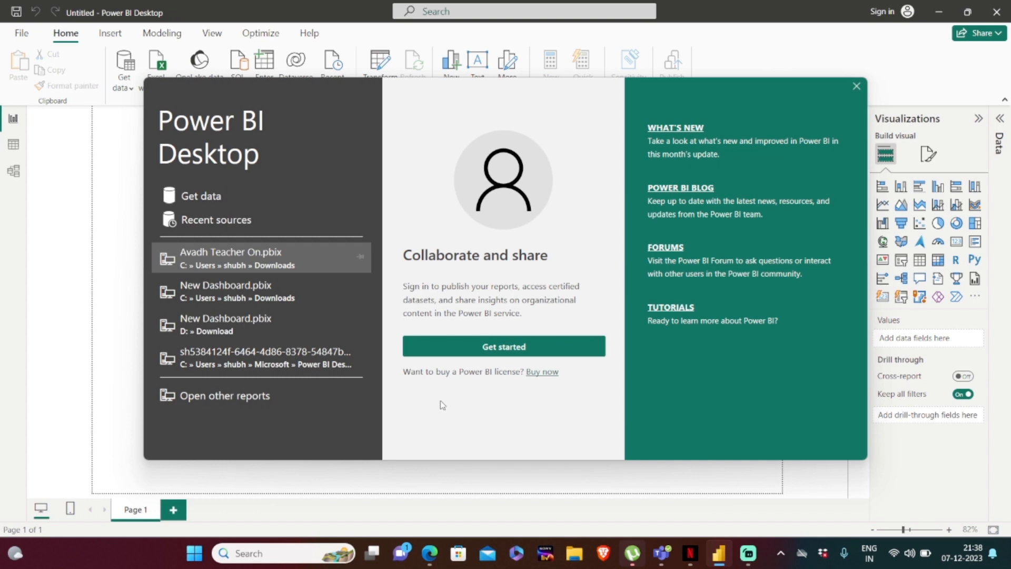
- Import the Data sheet from the Data Excel workbook on the Desktop and open it for transformation in Power Query
click(206, 201)
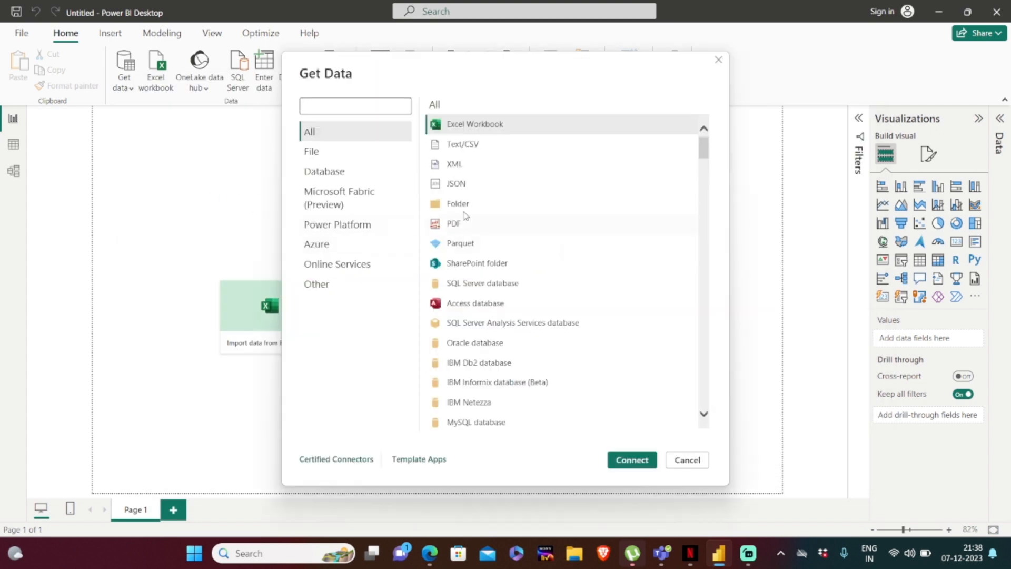
click(629, 459)
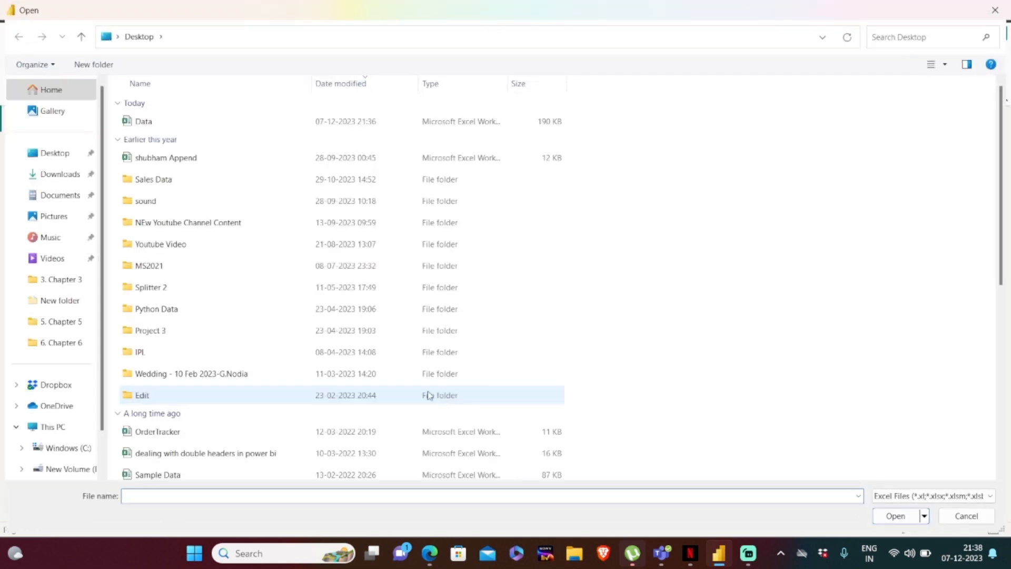
double_click(204, 121)
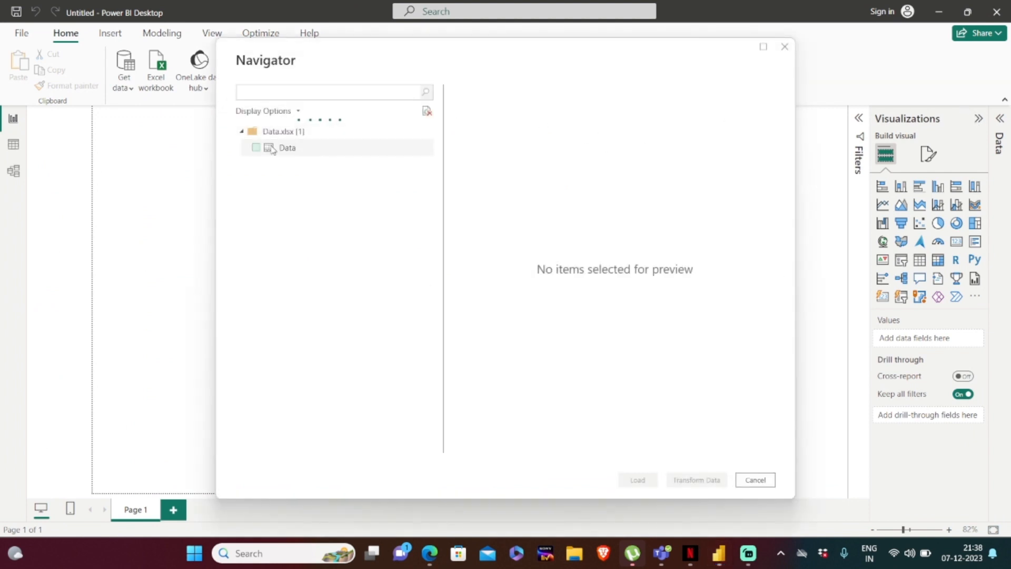
click(255, 150)
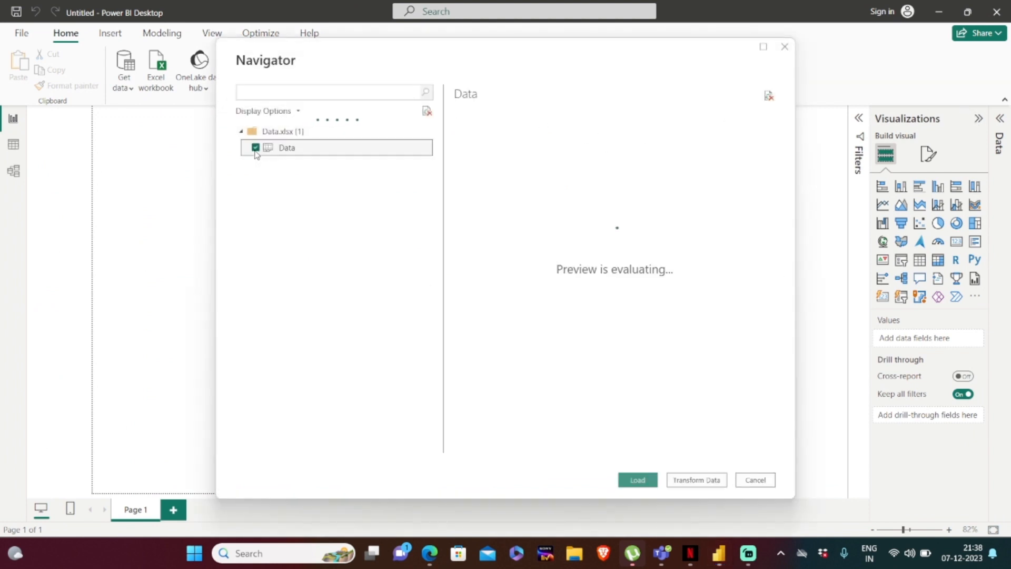
click(715, 483)
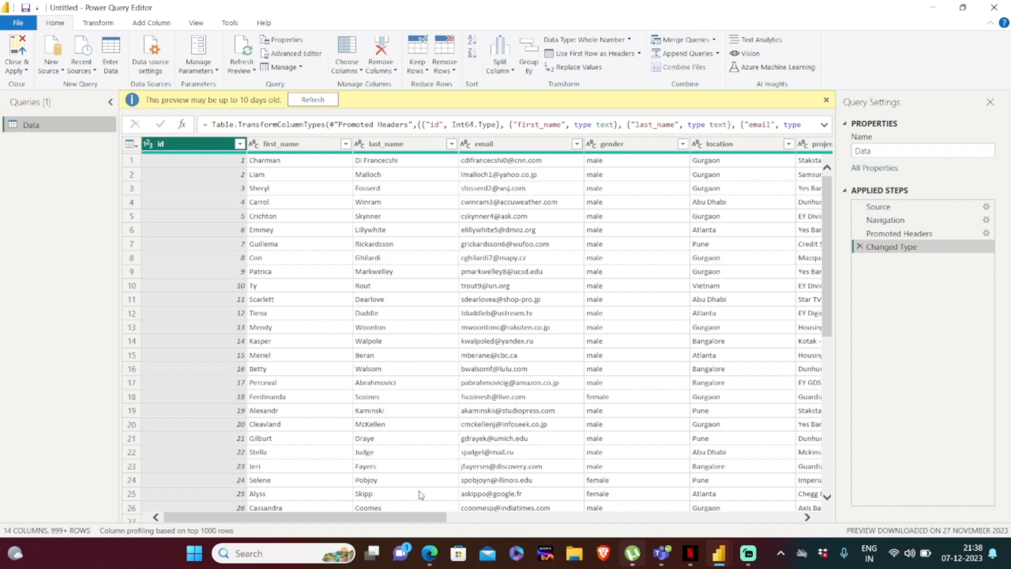
- Check the columns and data types of the Data query, and apply the query to load it into the report
drag(423, 523, 698, 519)
scroll(700, 480, right, 3)
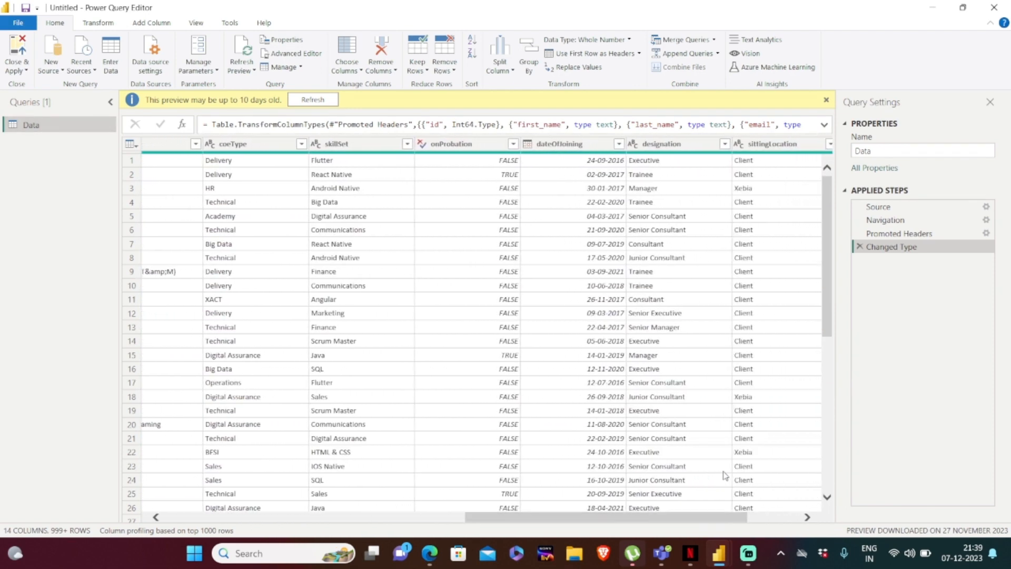
click(529, 149)
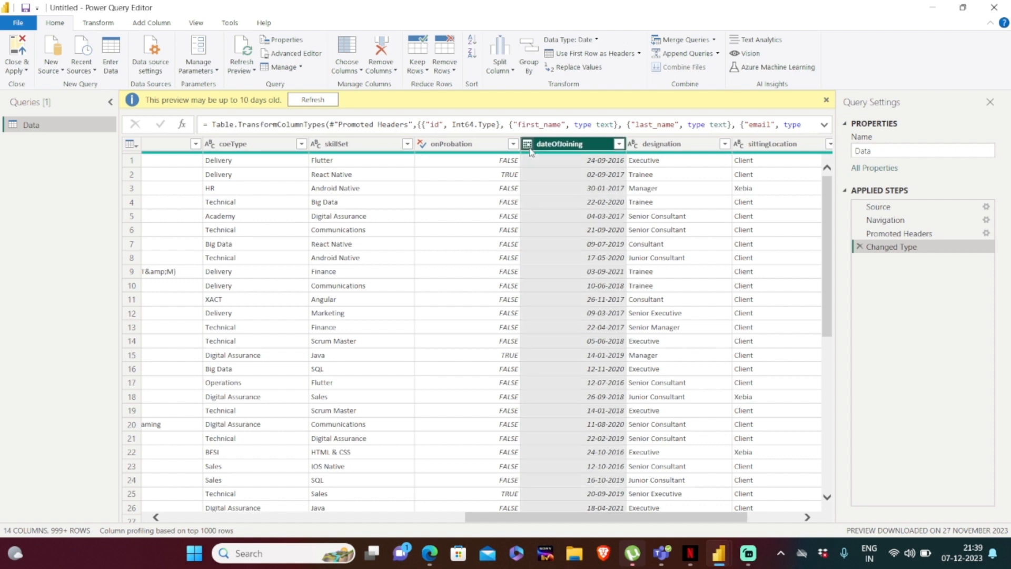
click(477, 203)
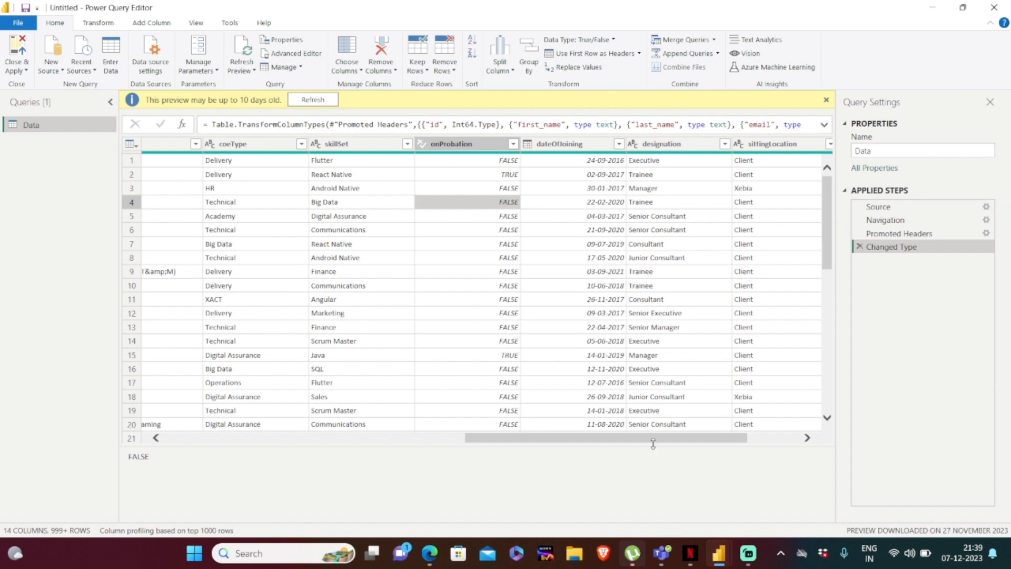
drag(661, 440, 752, 444)
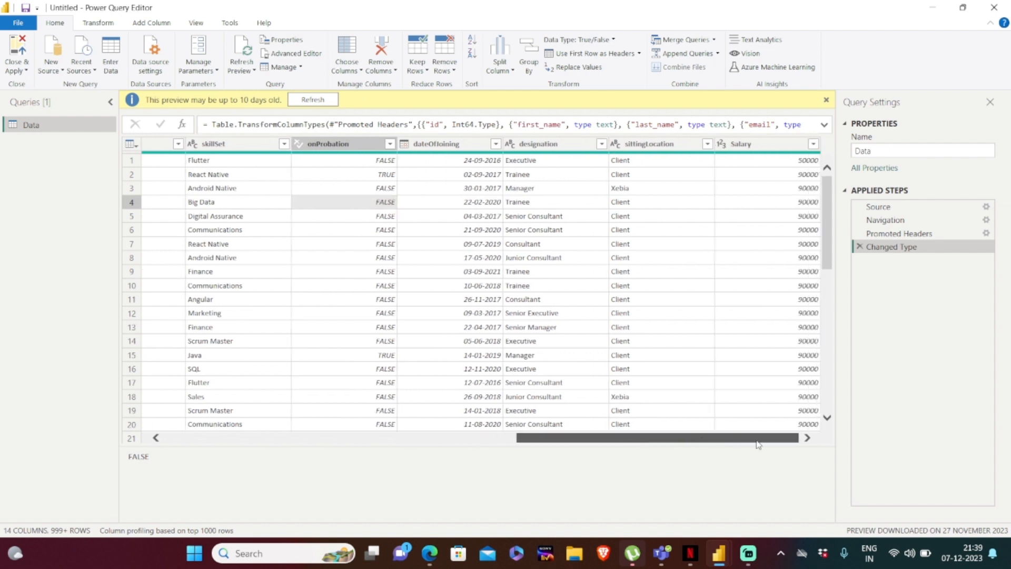
drag(758, 444, 406, 444)
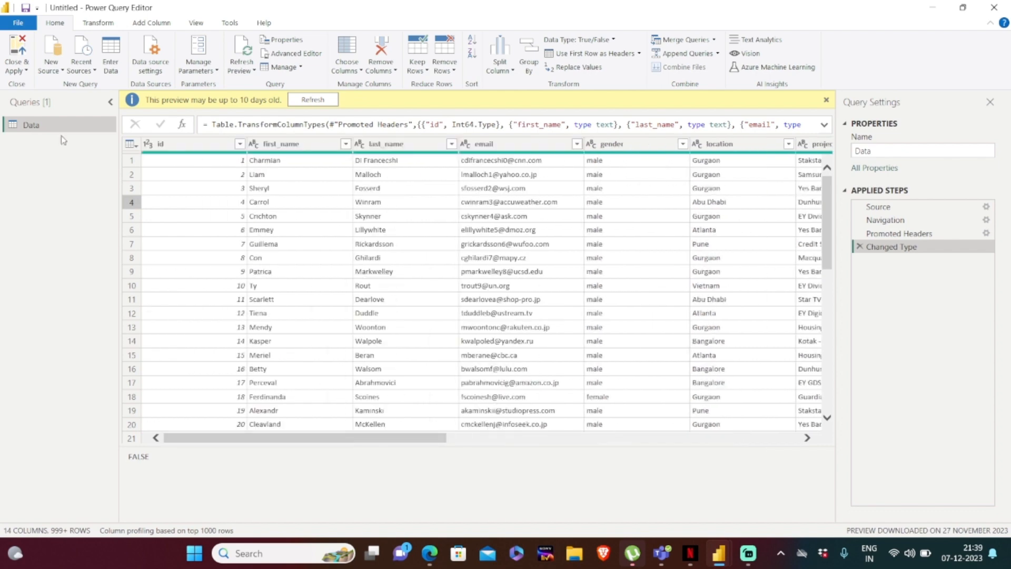
click(25, 70)
click(33, 112)
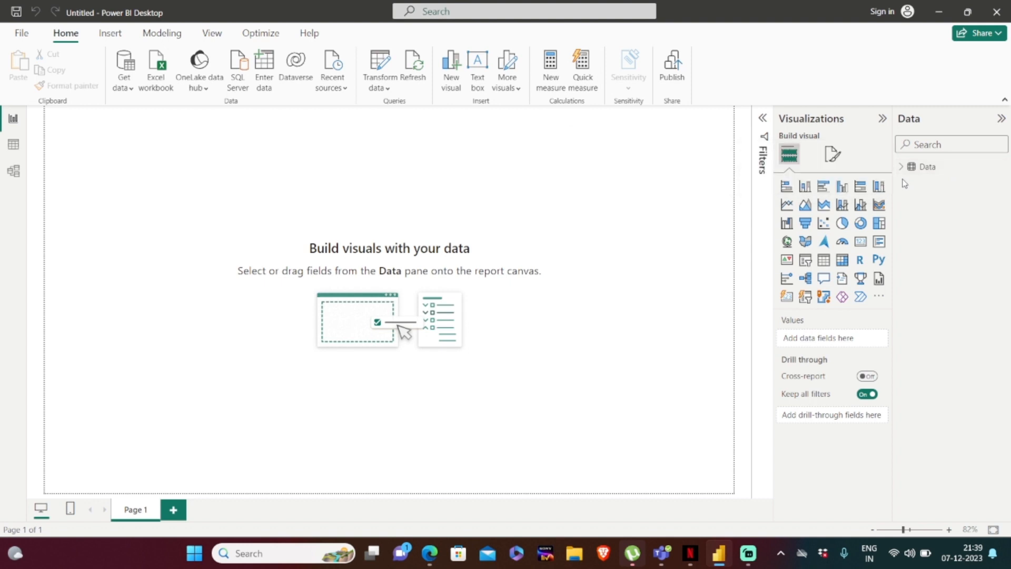
- Examine the rows of the Data table in Table view and return to the report page
click(549, 90)
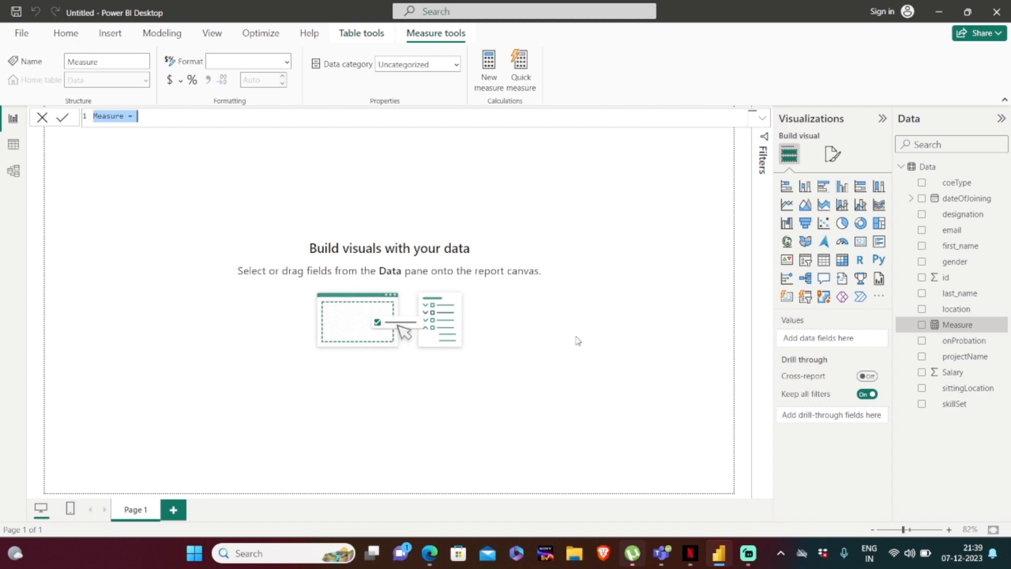
click(13, 148)
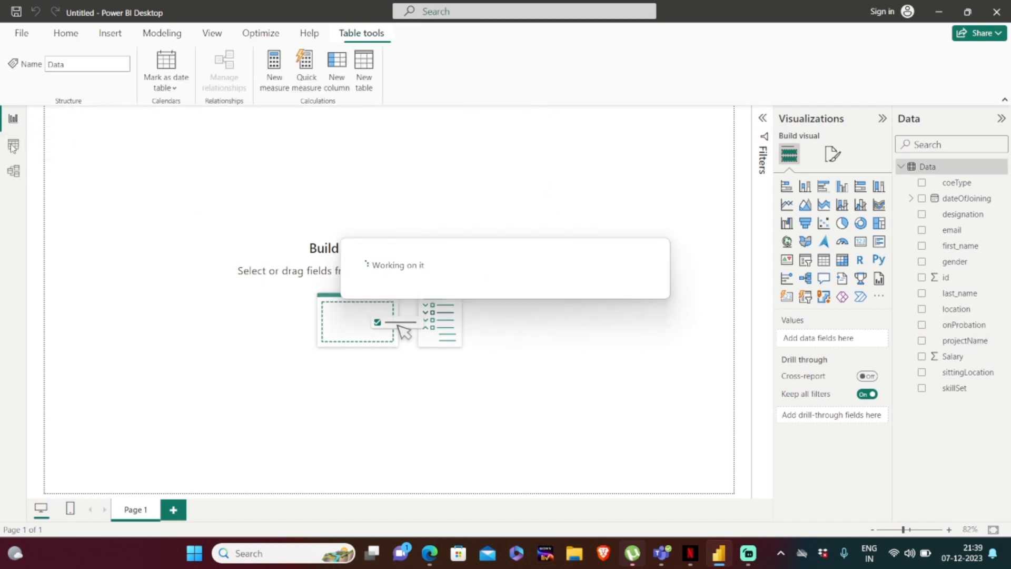
click(13, 148)
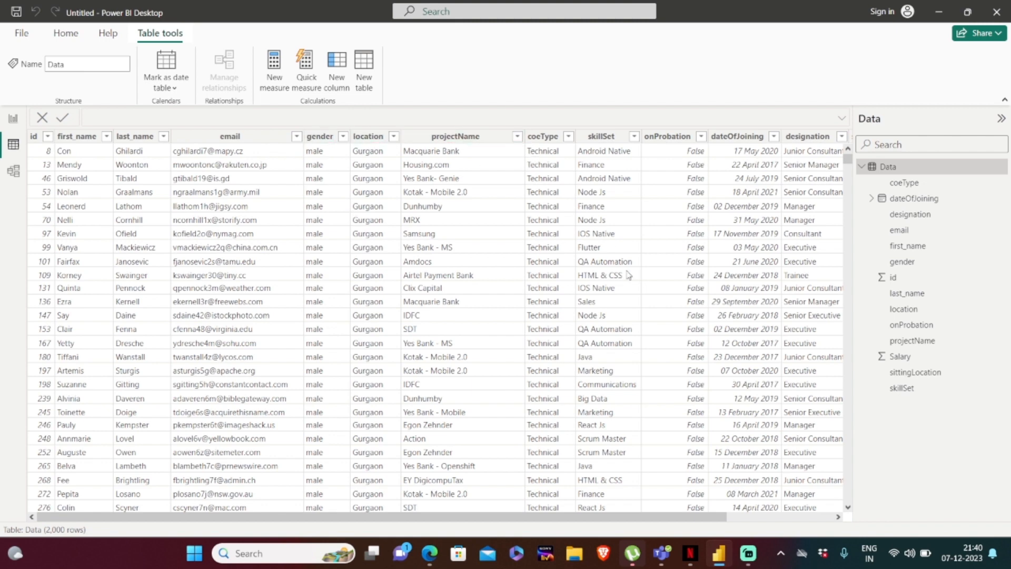
click(14, 121)
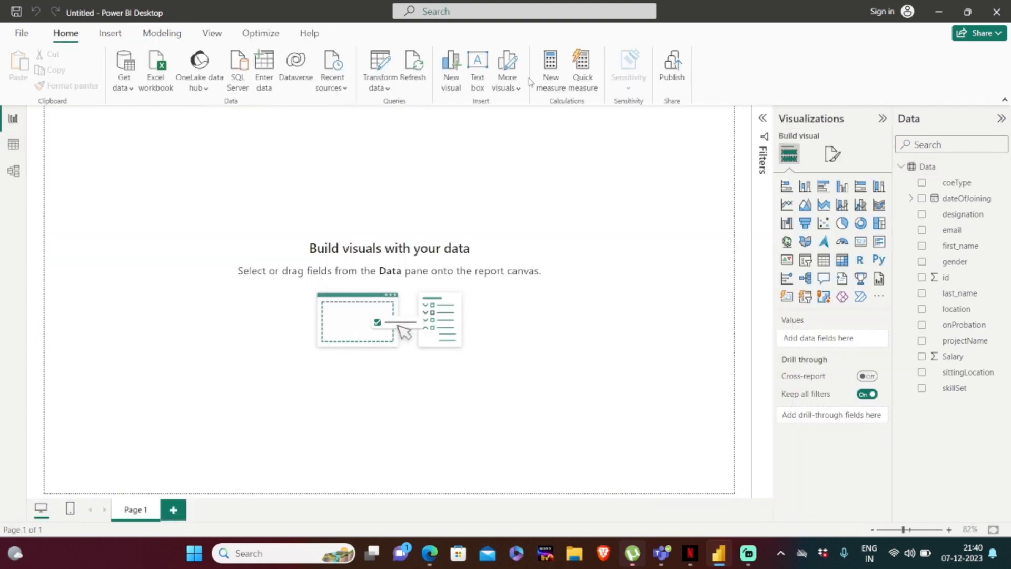
- Create a measure Total Employees = COUNT(Data[coeType]) in the Data table
click(547, 85)
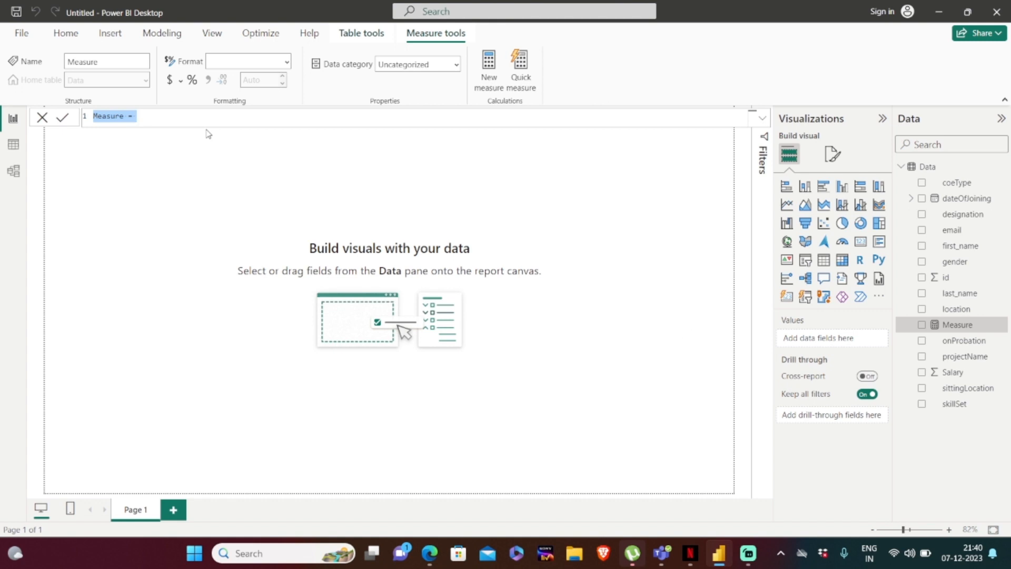
text(Total)
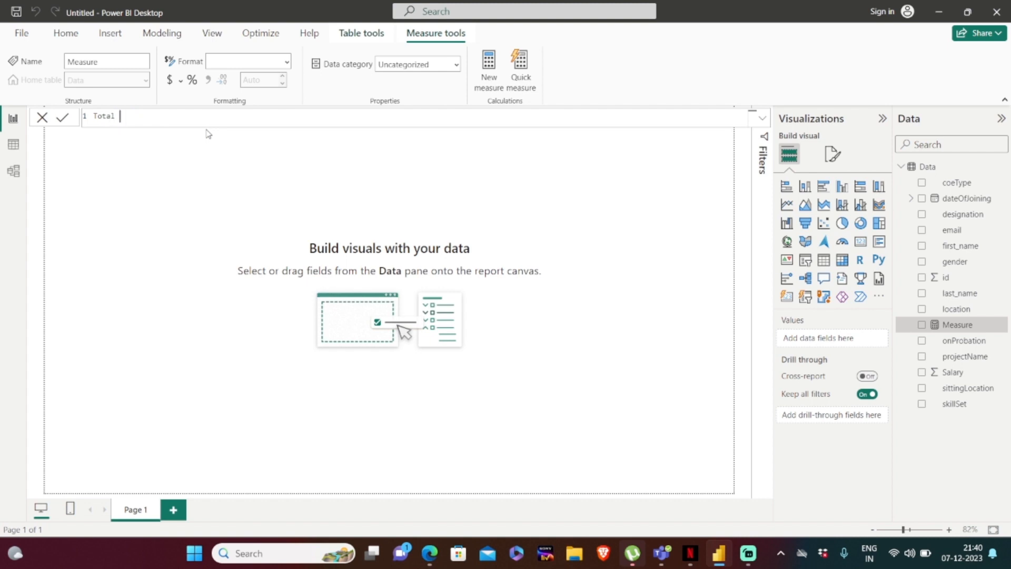
text( Employees=count)
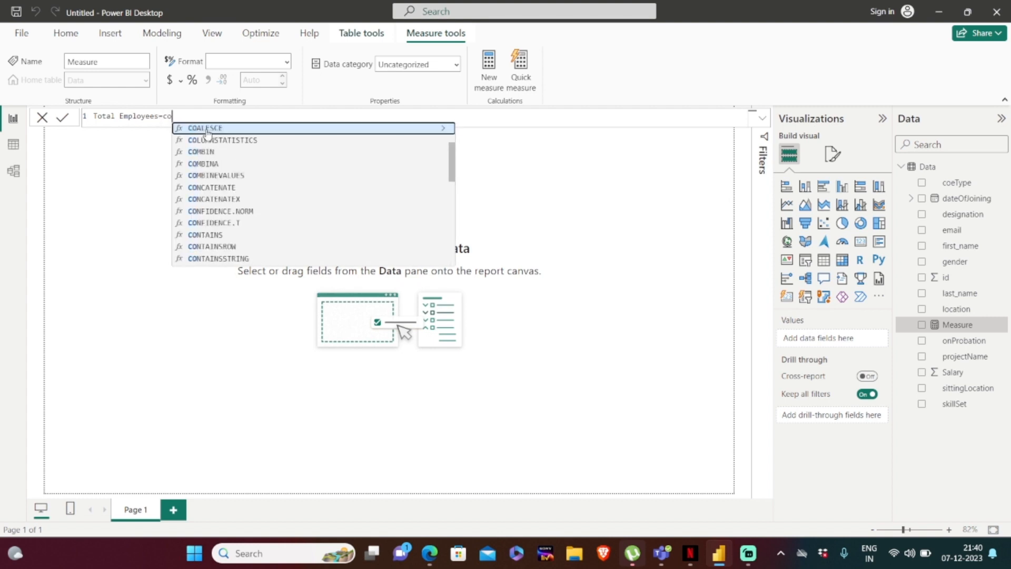
key(Tab)
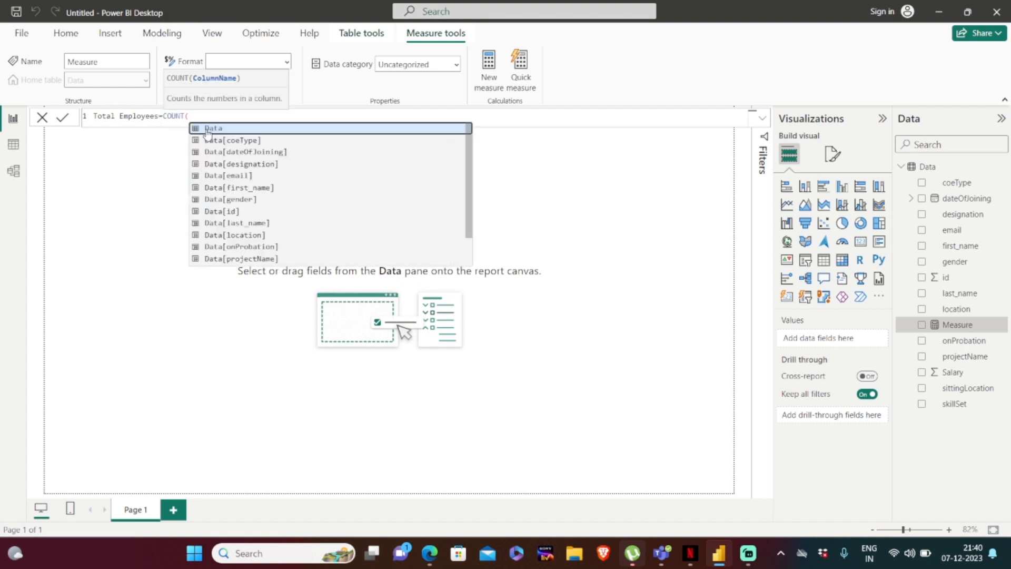
click(206, 132)
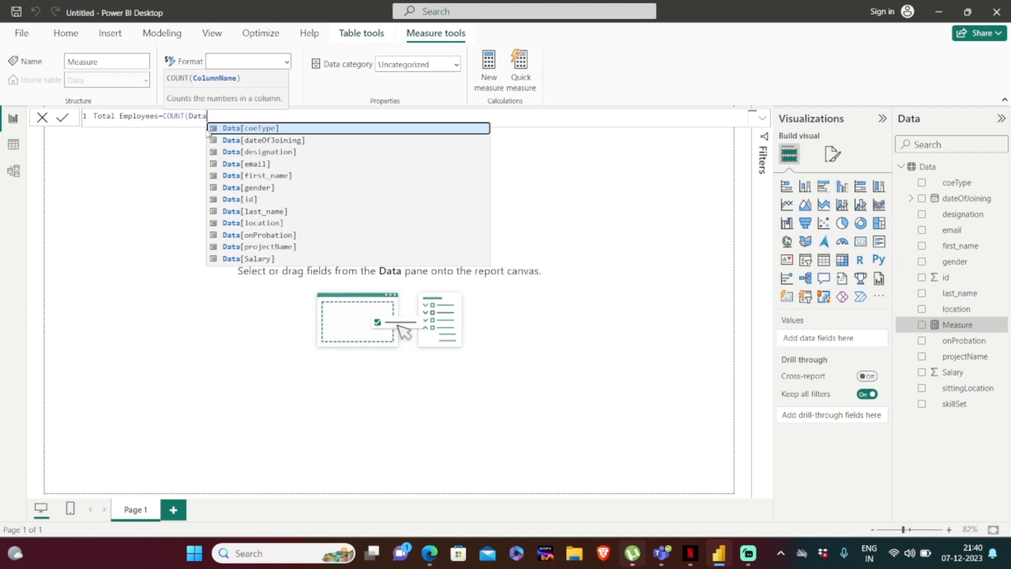
click(208, 133)
text())
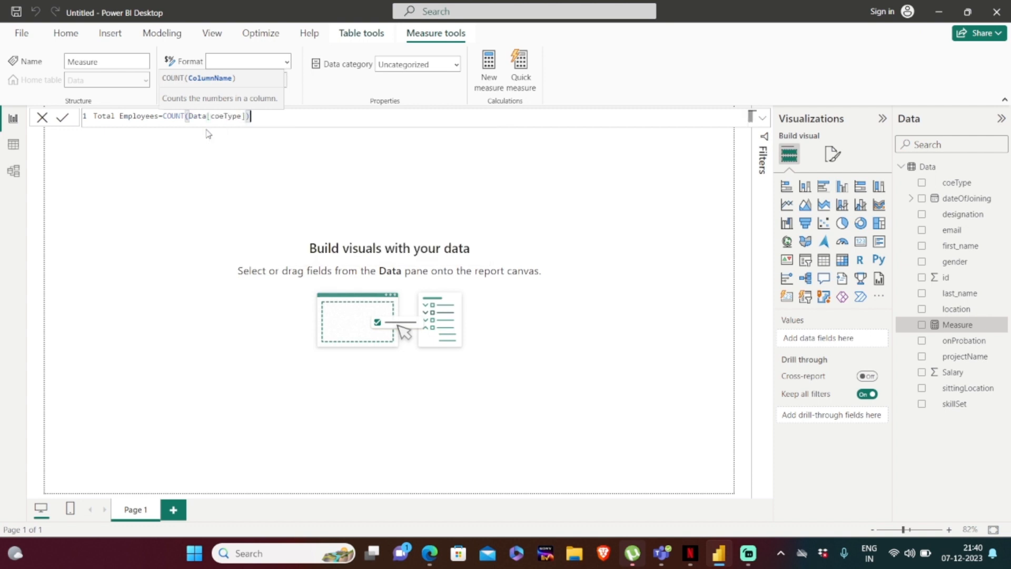
key(Return)
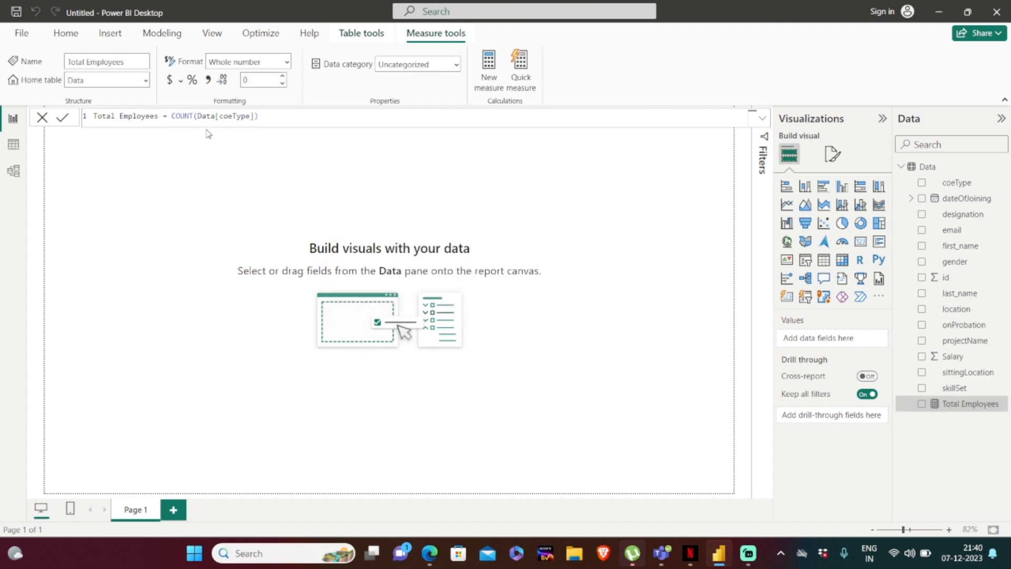
click(298, 200)
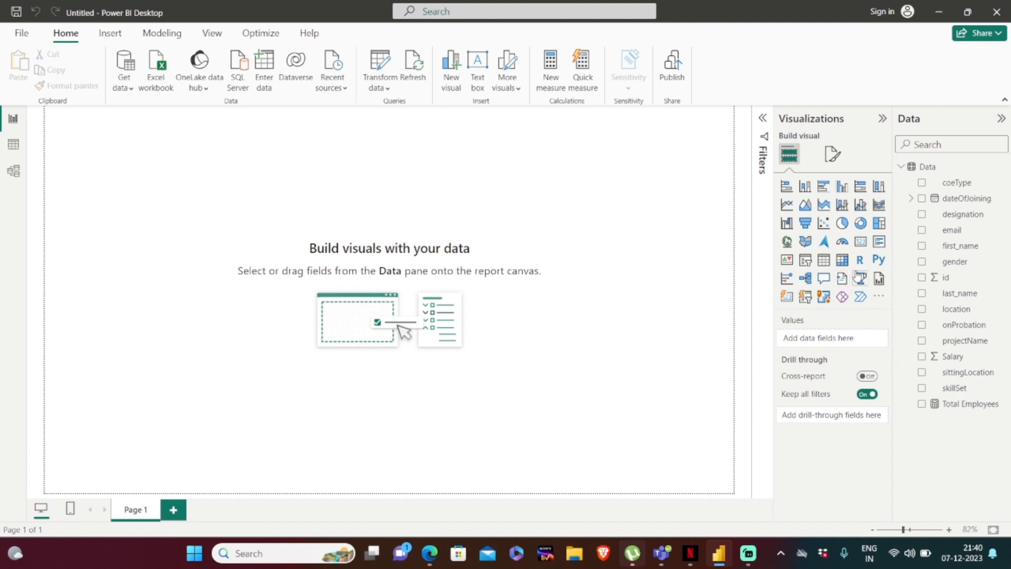
- Add a card visual showing the Total Employees measure and reduce its height
click(861, 243)
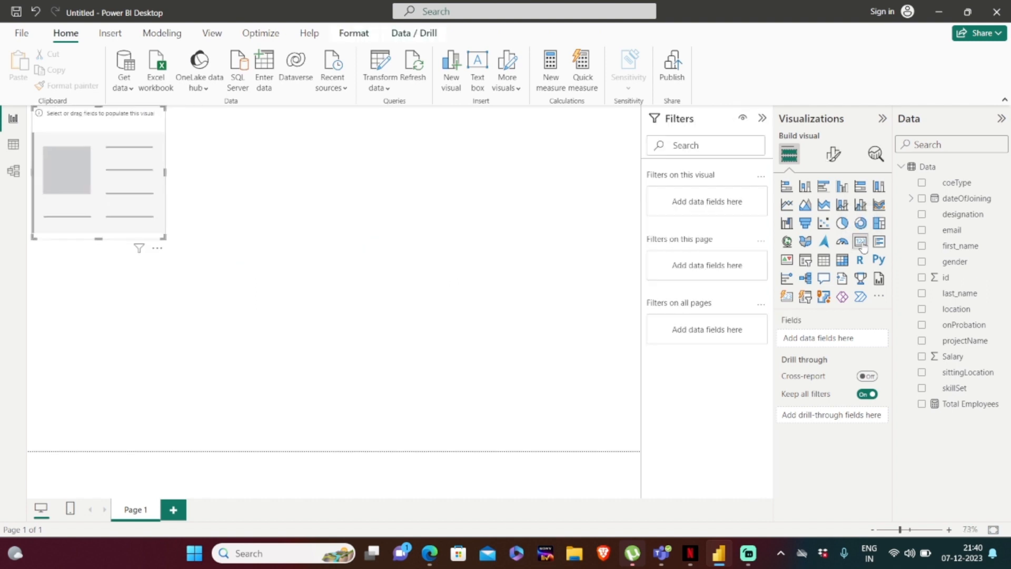
click(921, 403)
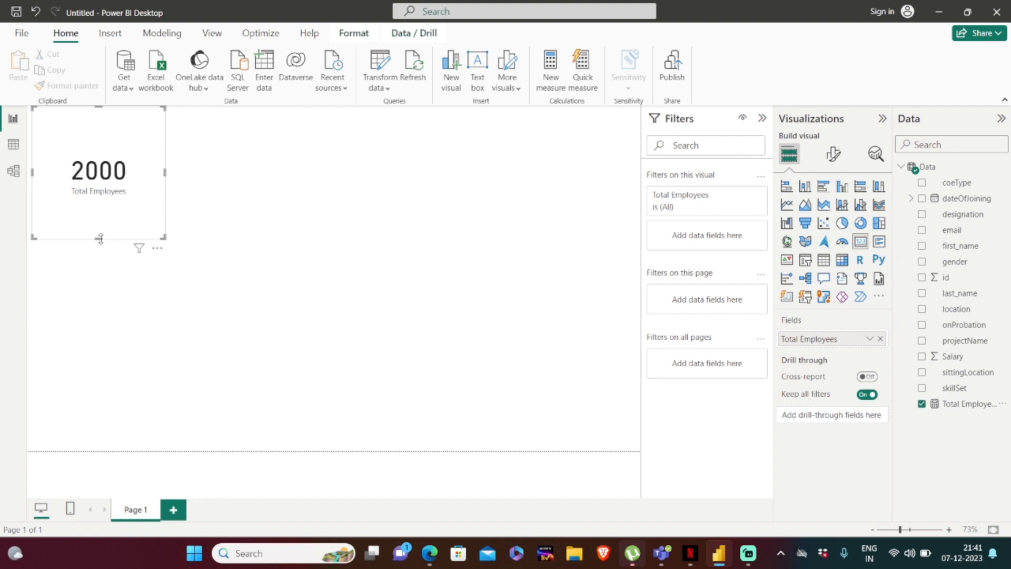
drag(100, 239, 99, 200)
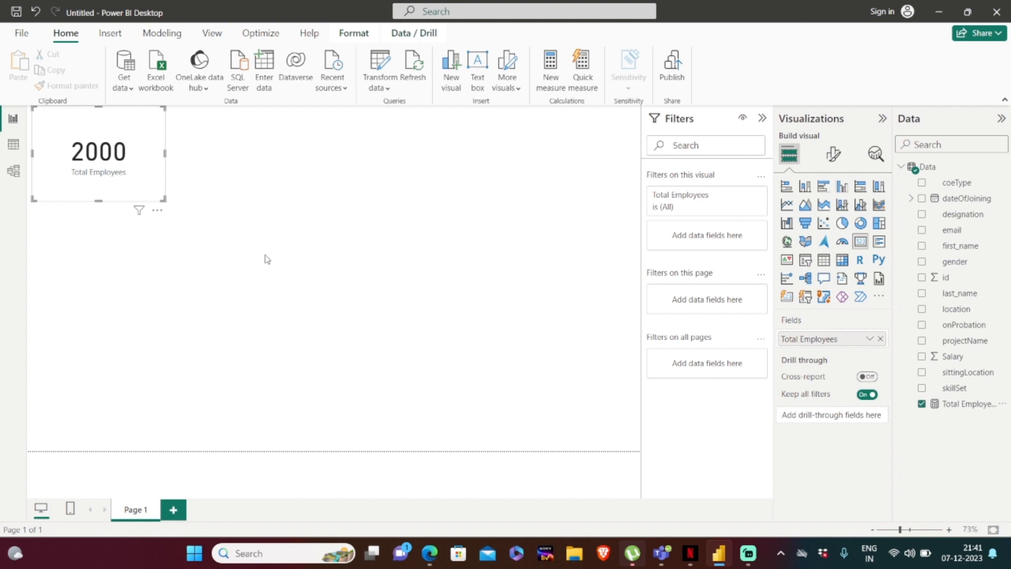
- Create a measure Total Salary = SUM(Data[Salary]) in the Data table
click(551, 74)
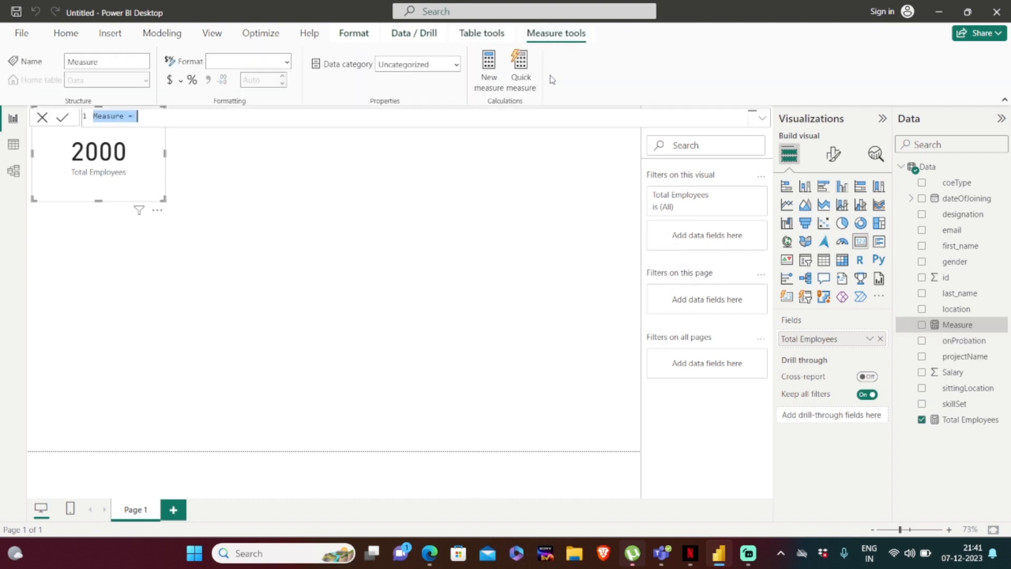
text(Total)
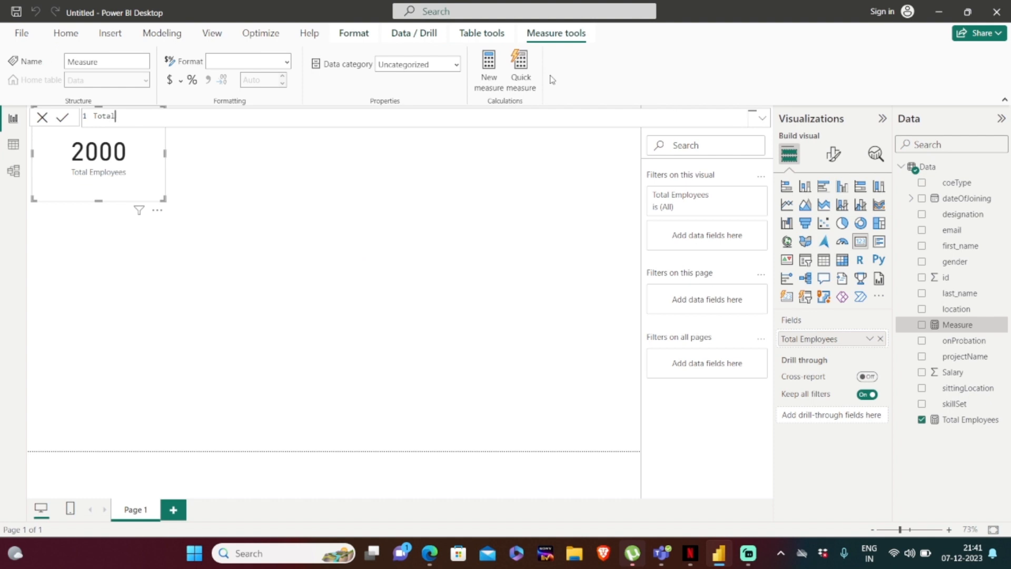
text( Salary=Sum)
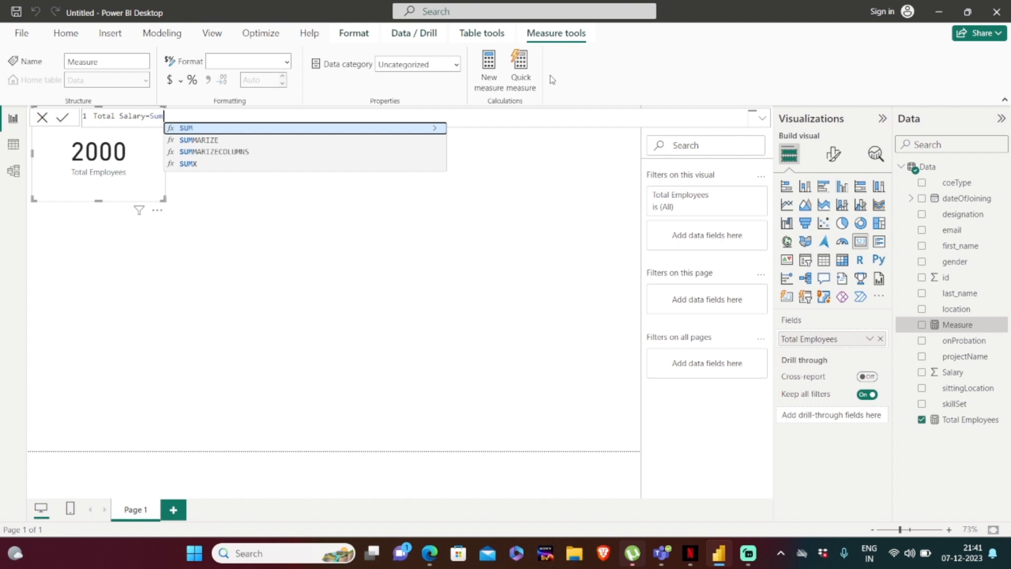
key(Tab)
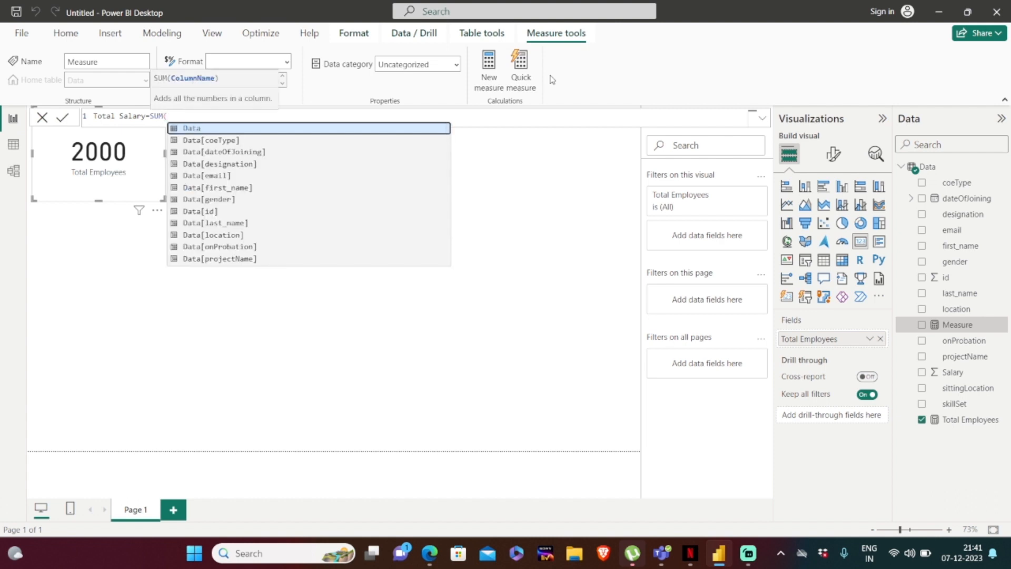
text(dat)
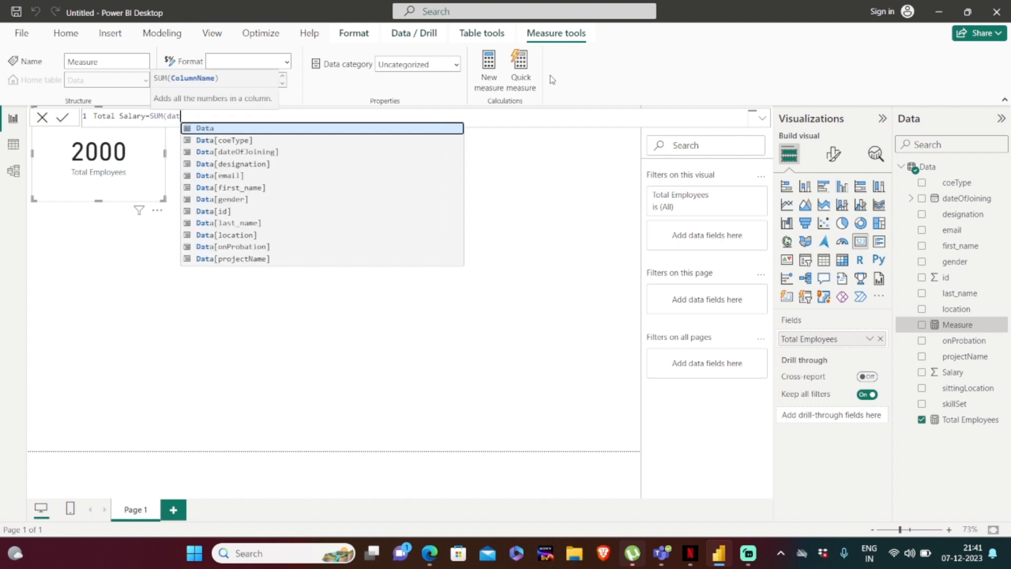
text(a)
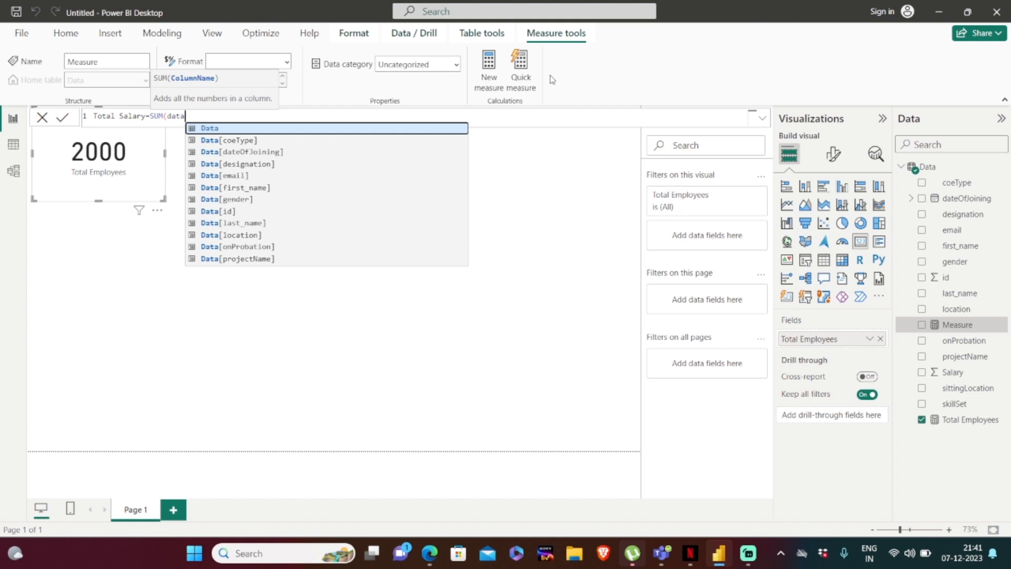
text([s)
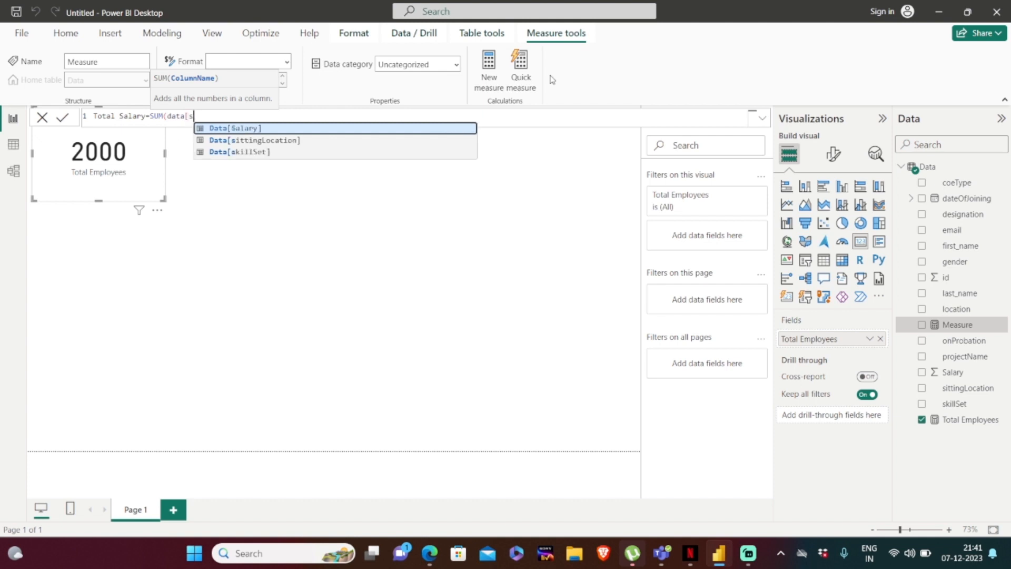
key(Tab)
text())
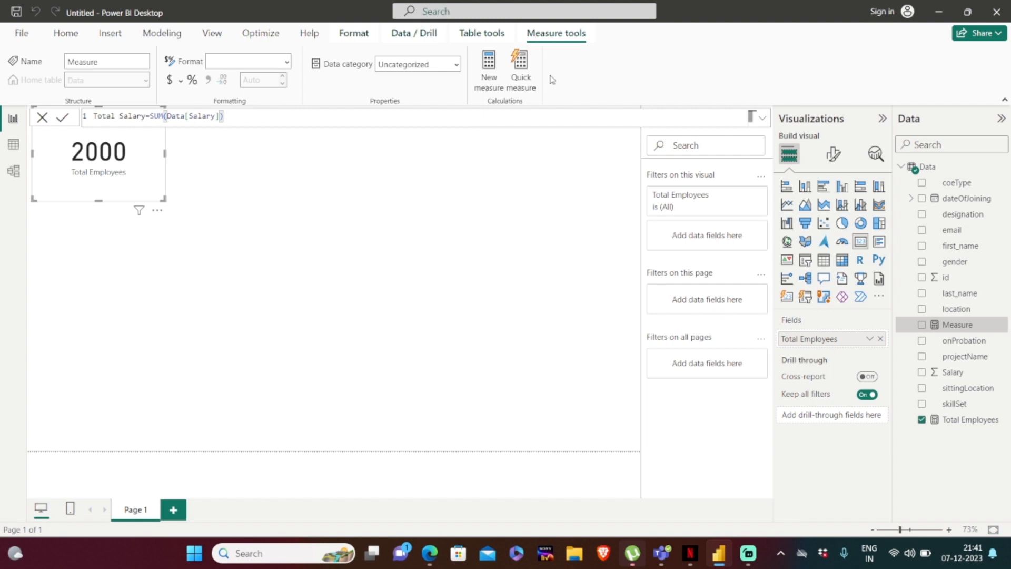
key(Return)
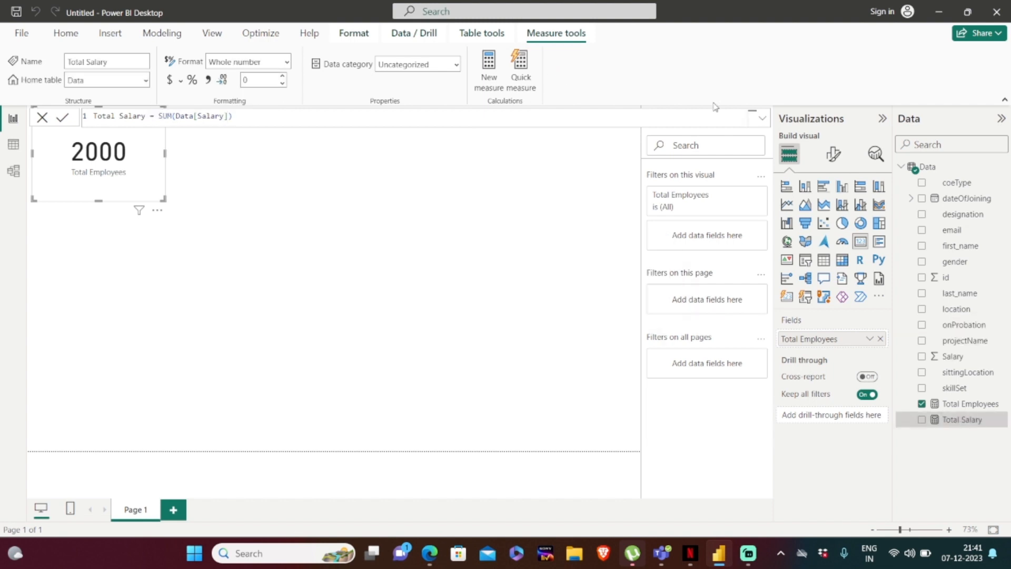
- Add a separate card visual showing the Total Salary measure below the Total Employees card and widen it
click(522, 290)
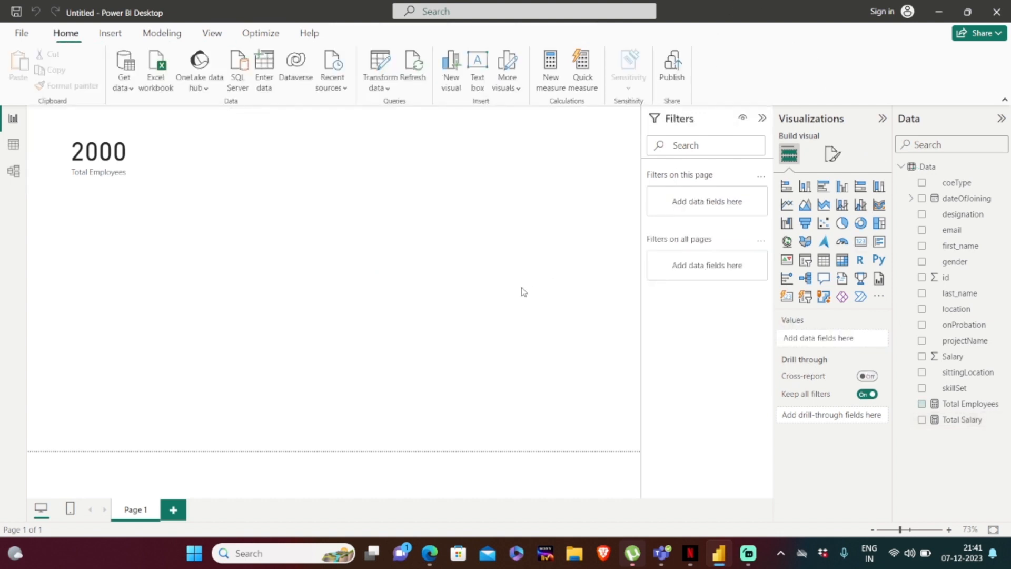
click(861, 244)
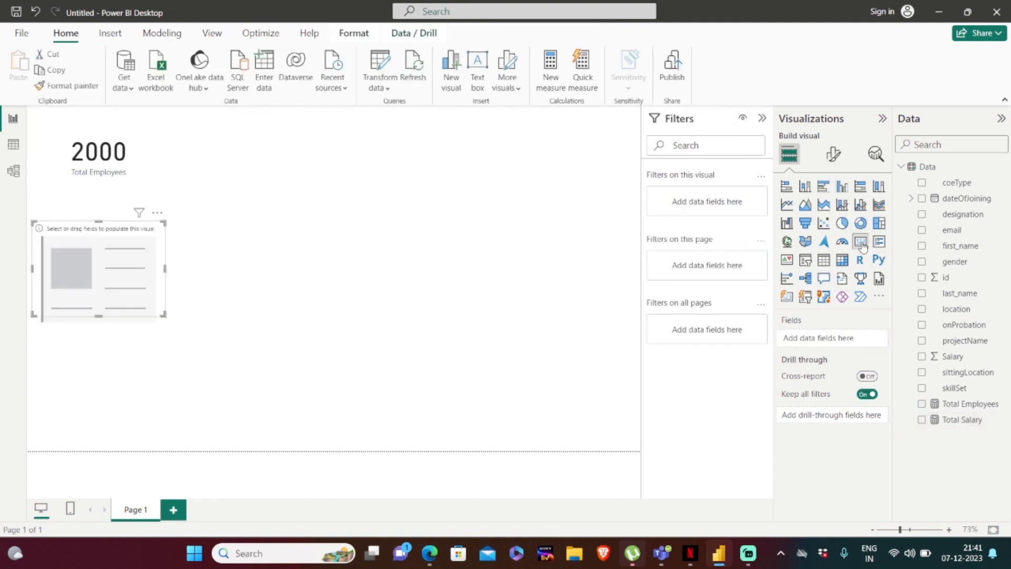
click(921, 419)
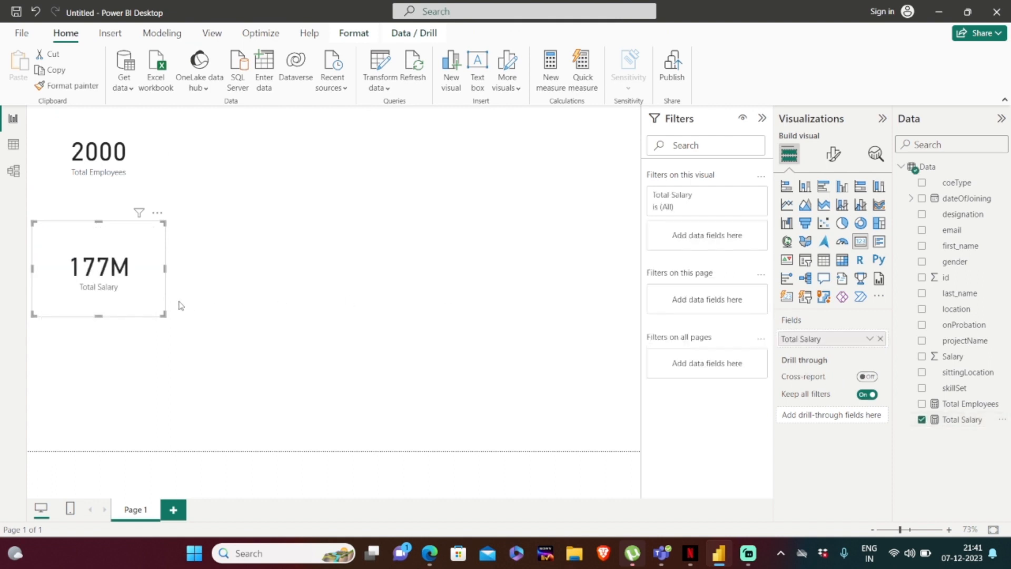
drag(164, 268, 251, 267)
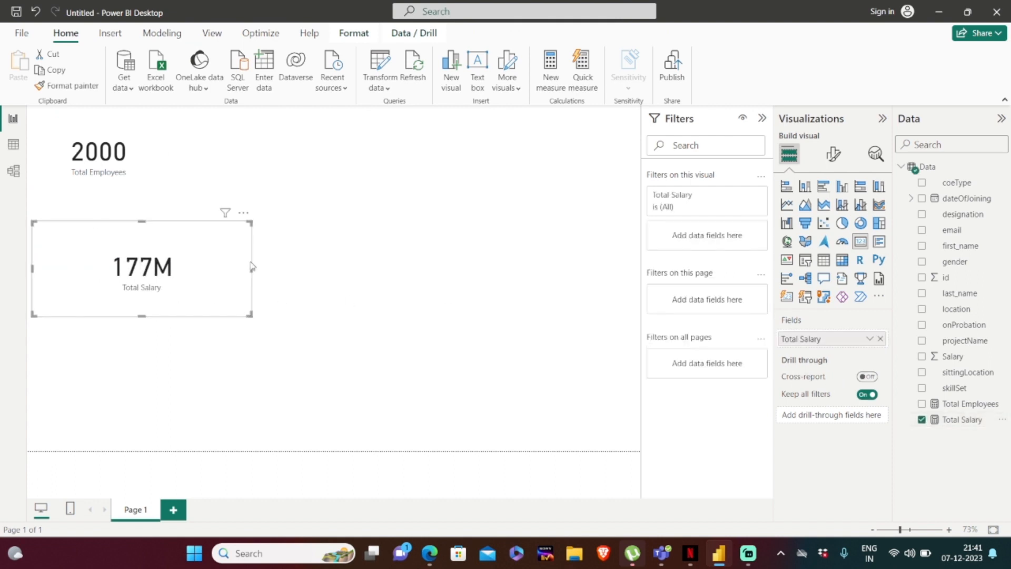
- Try Thousands as the Total Salary card's callout value display units, settle on None, and collapse the visualization settings
click(832, 152)
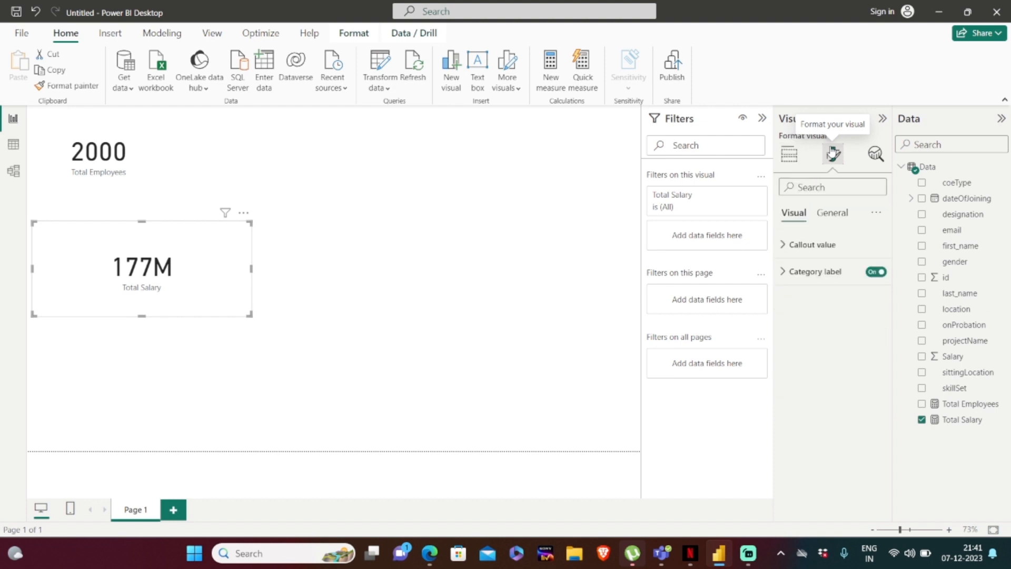
click(784, 247)
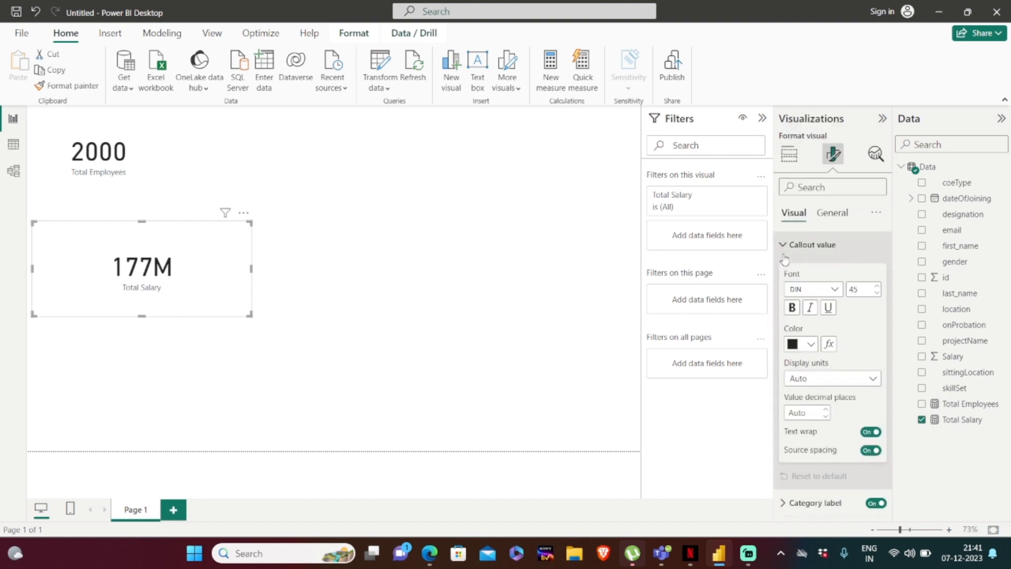
click(873, 379)
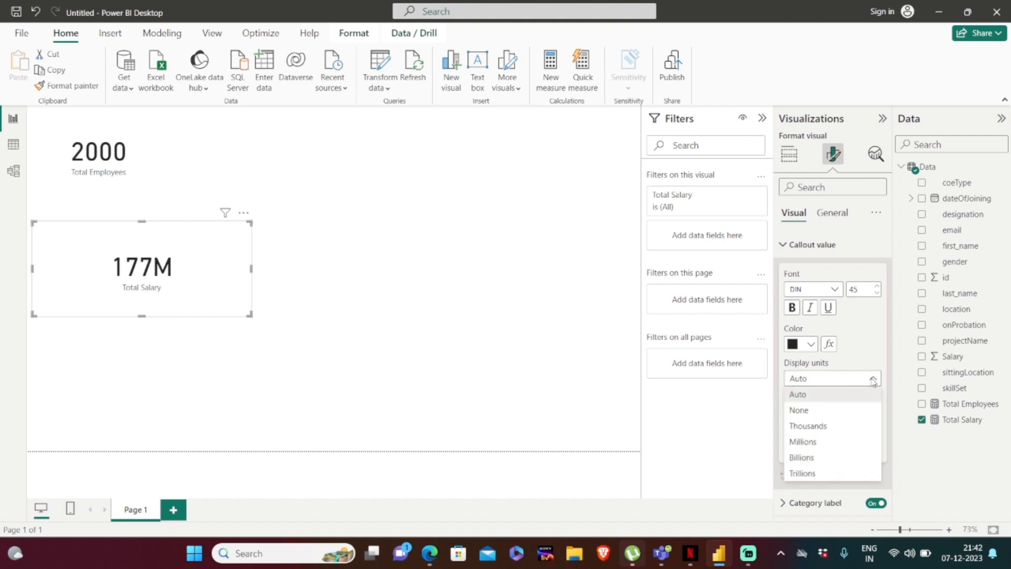
click(837, 426)
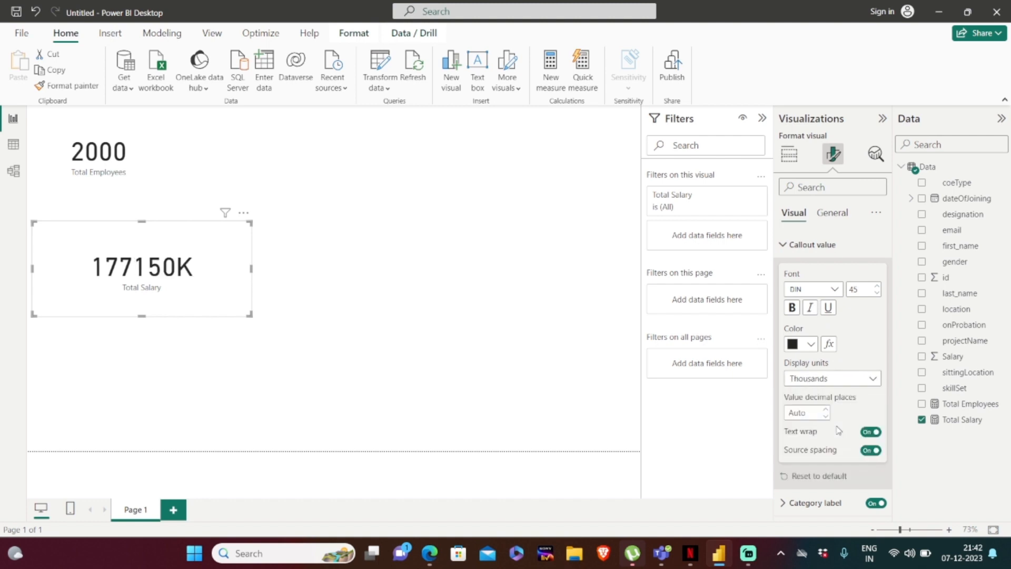
click(864, 378)
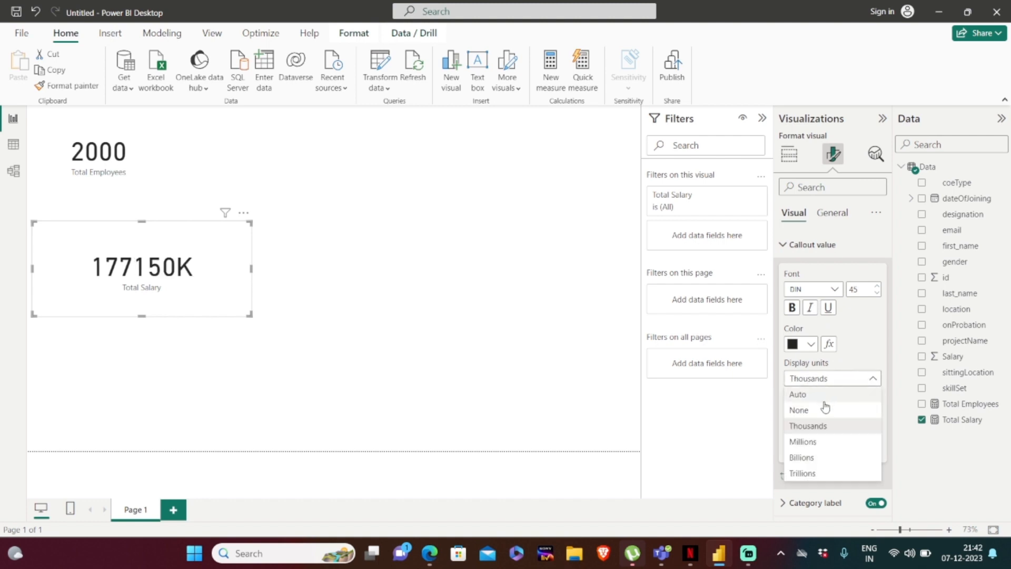
click(825, 409)
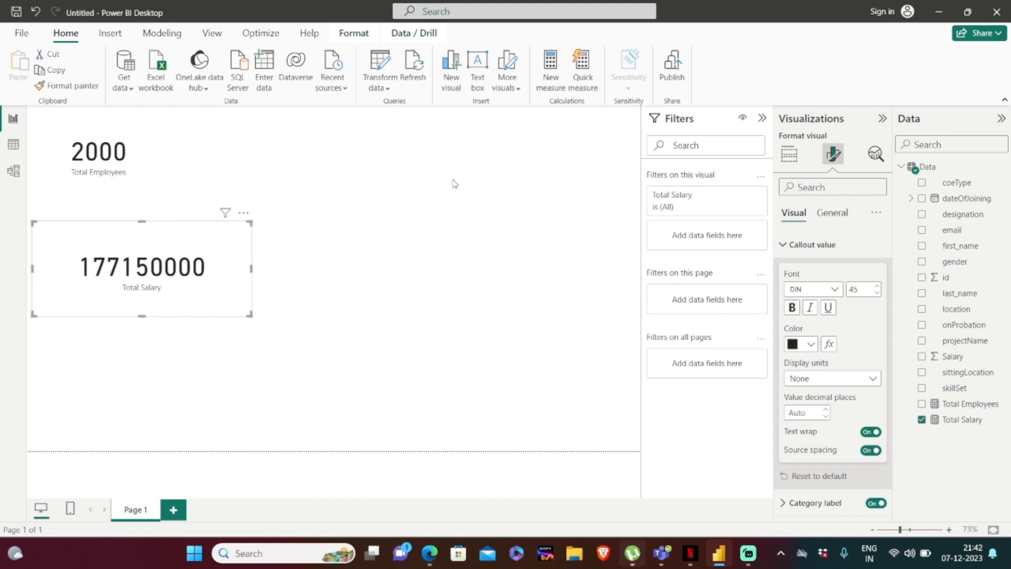
click(881, 119)
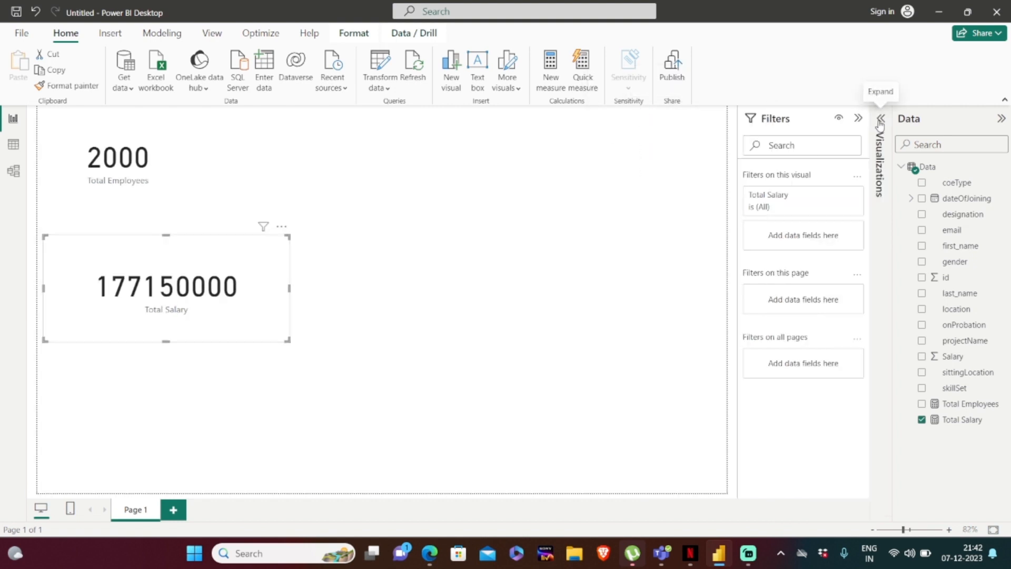